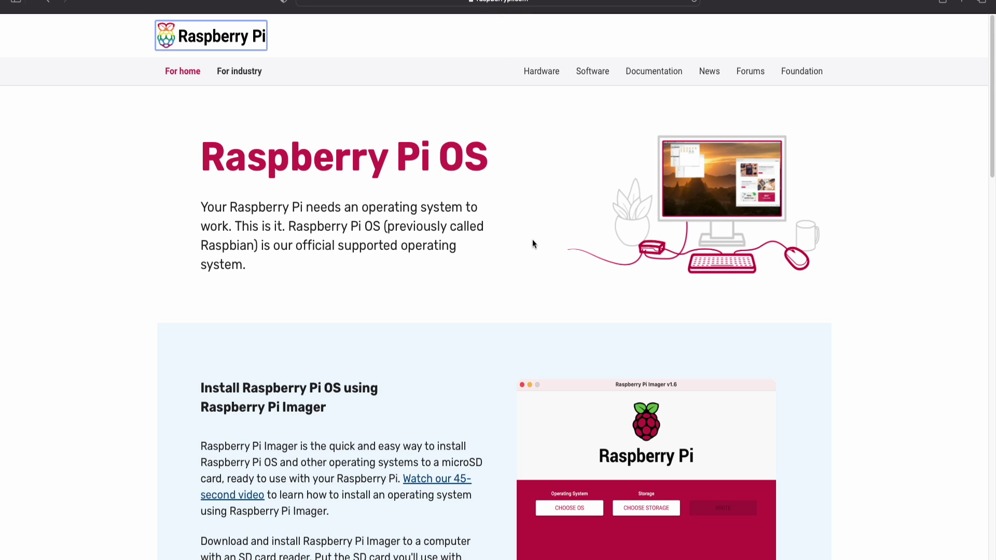
- Scroll the Raspberry Pi OS page down to the Raspberry Pi Imager download buttons
scroll(463, 245, down, 5)
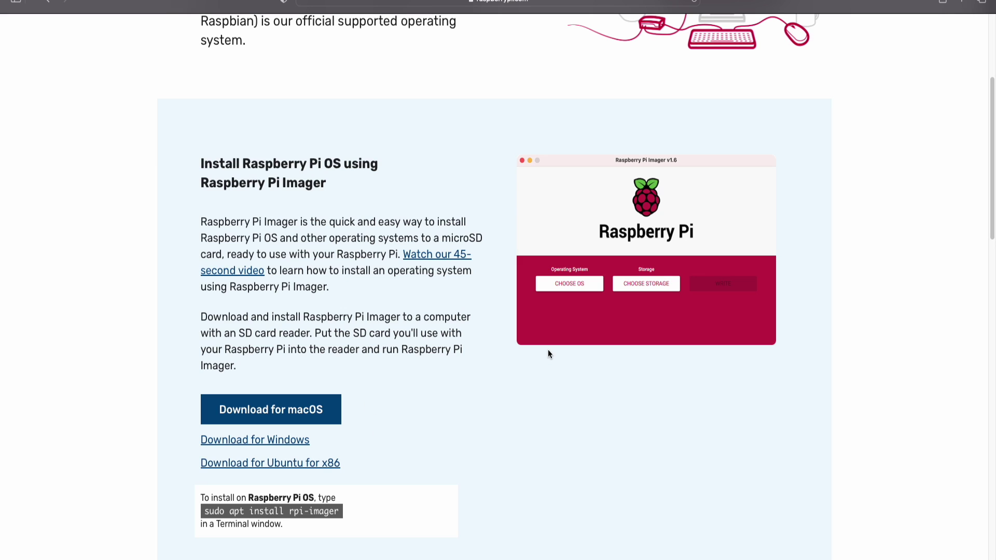
- Return to the 'rasbian os' Google results, then go forward to the Raspberry Pi software page
key(super+bracketleft)
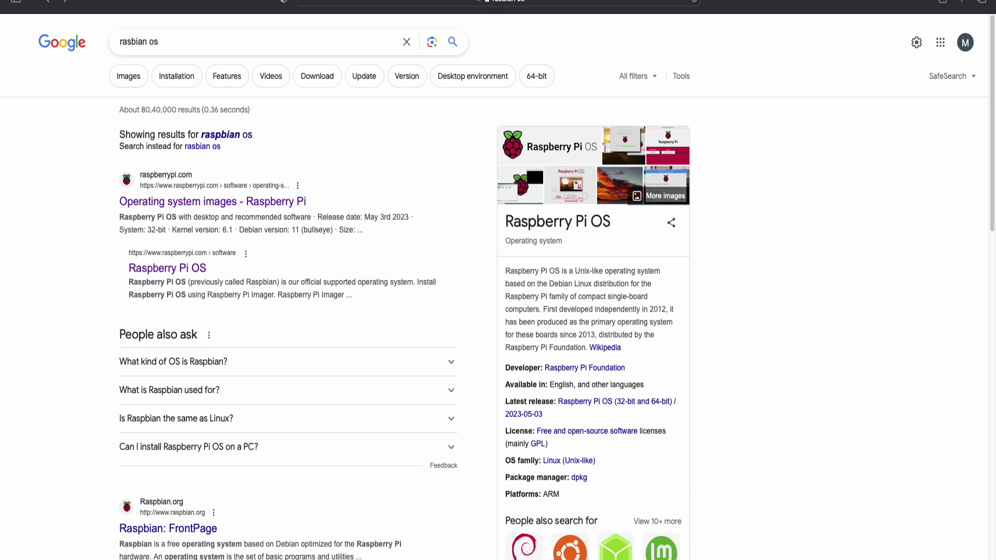
key(super+bracketright)
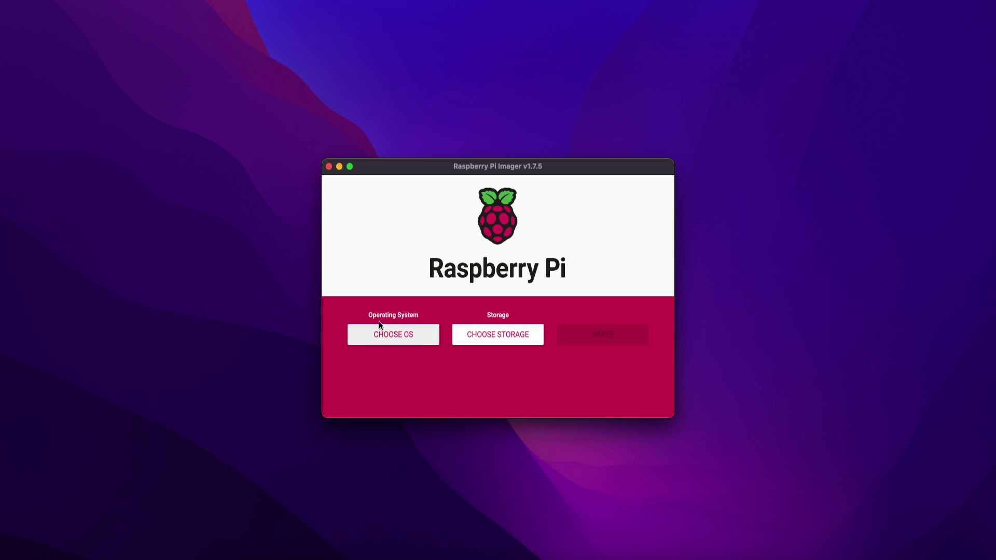
- Open the Operating System list and browse the available OS categories, returning to the top
click(397, 340)
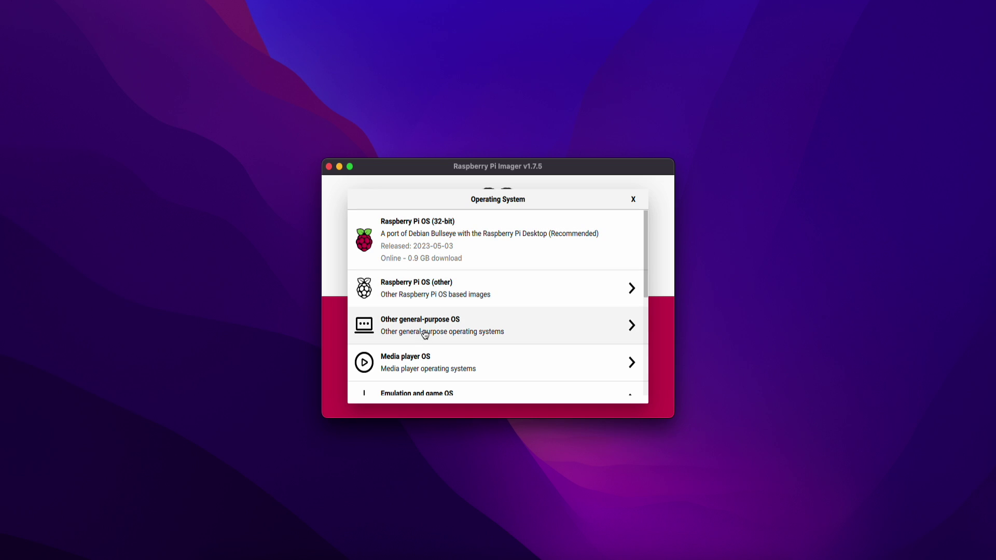
scroll(425, 334, down, 5)
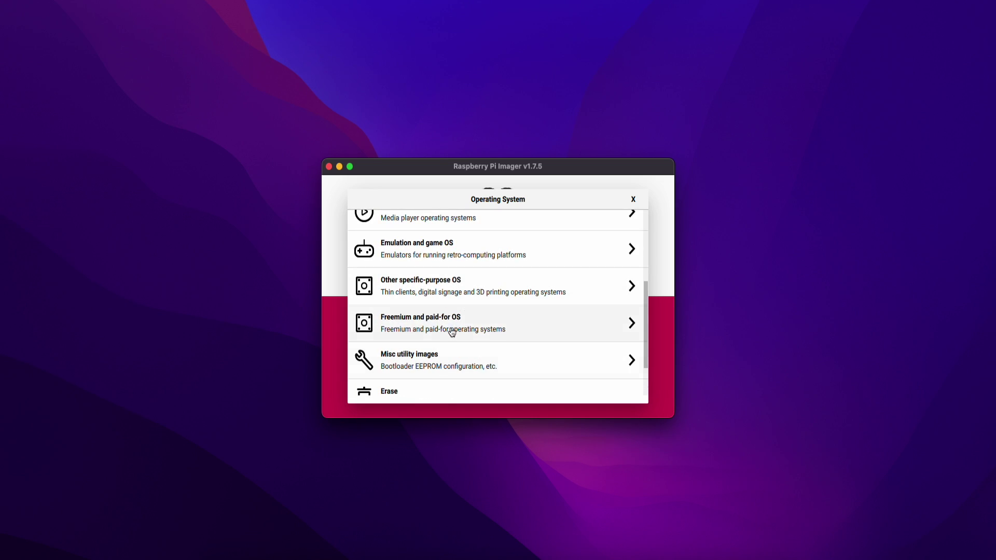
scroll(443, 350, down, 2)
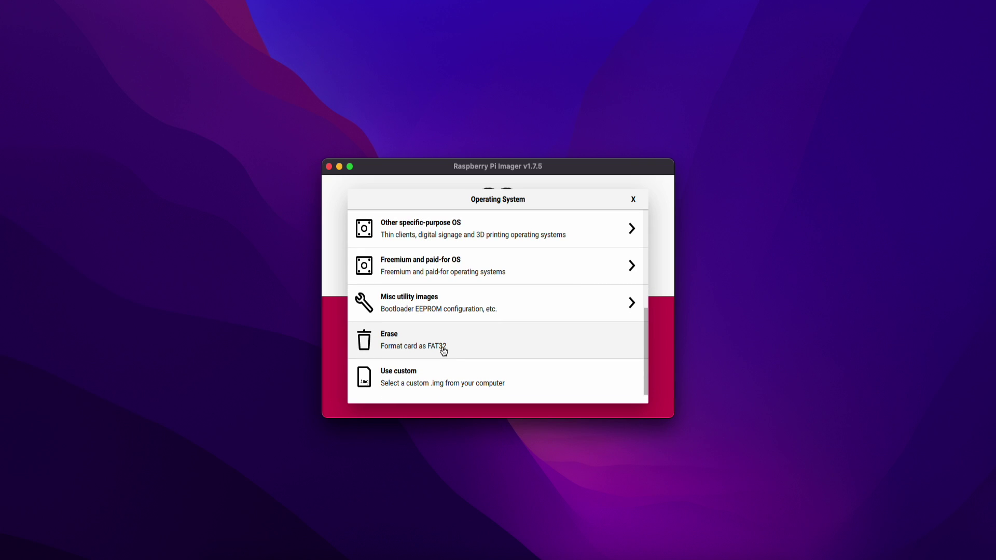
scroll(444, 352, up, 7)
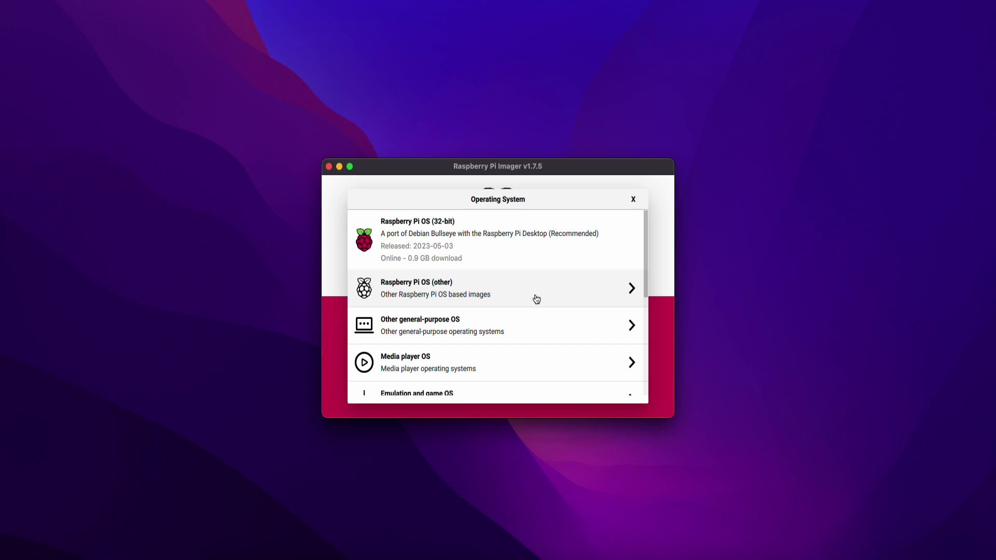
- Pick Raspberry Pi OS (64-bit) from the Raspberry Pi OS (other) submenu
click(599, 301)
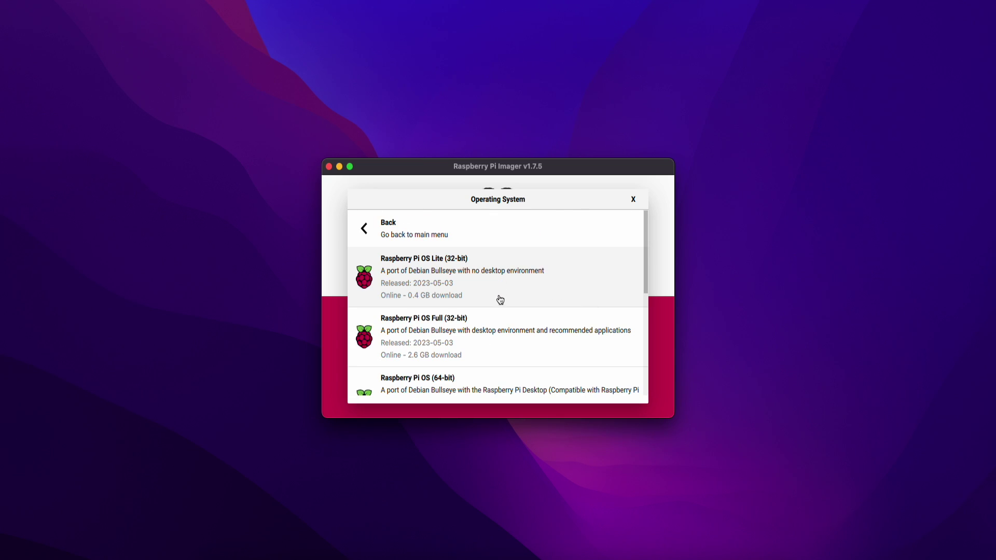
click(380, 238)
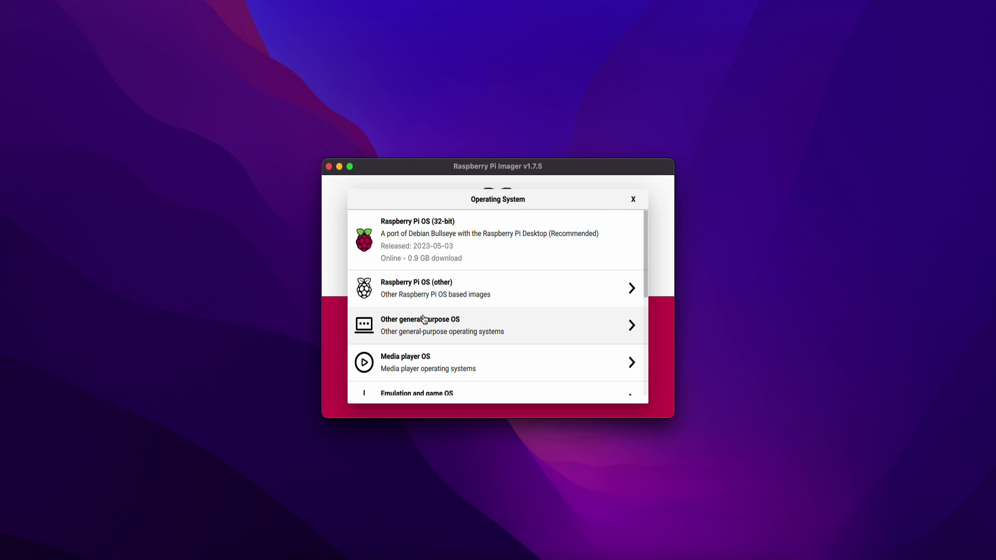
click(440, 293)
scroll(444, 330, down, 3)
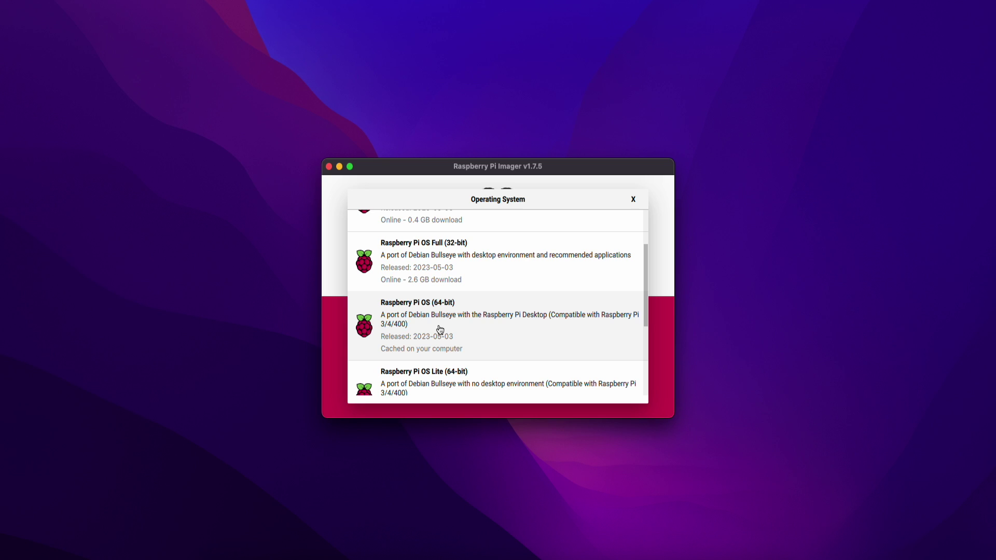
click(449, 330)
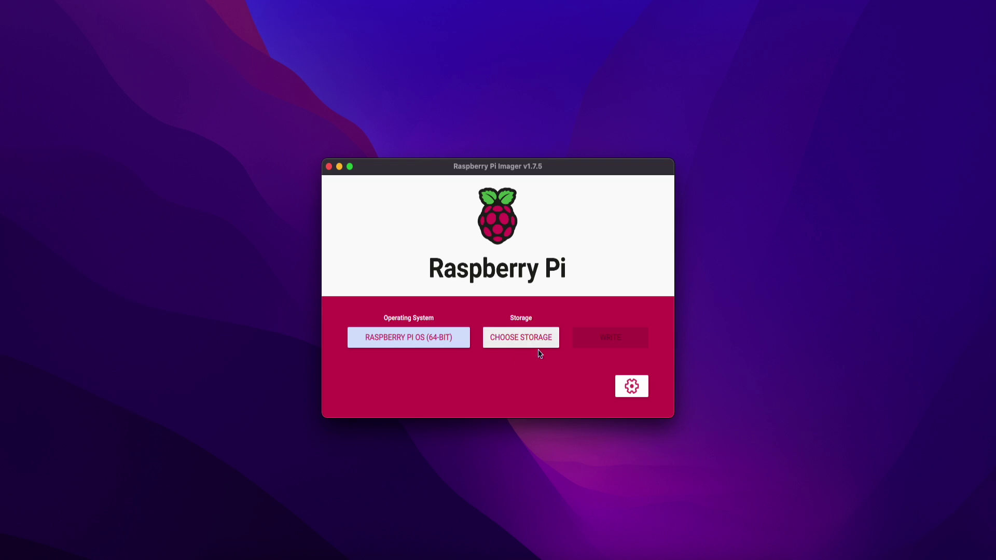
- Select the 64.1 GB MXT-USB storage device and open the advanced customization settings
click(510, 343)
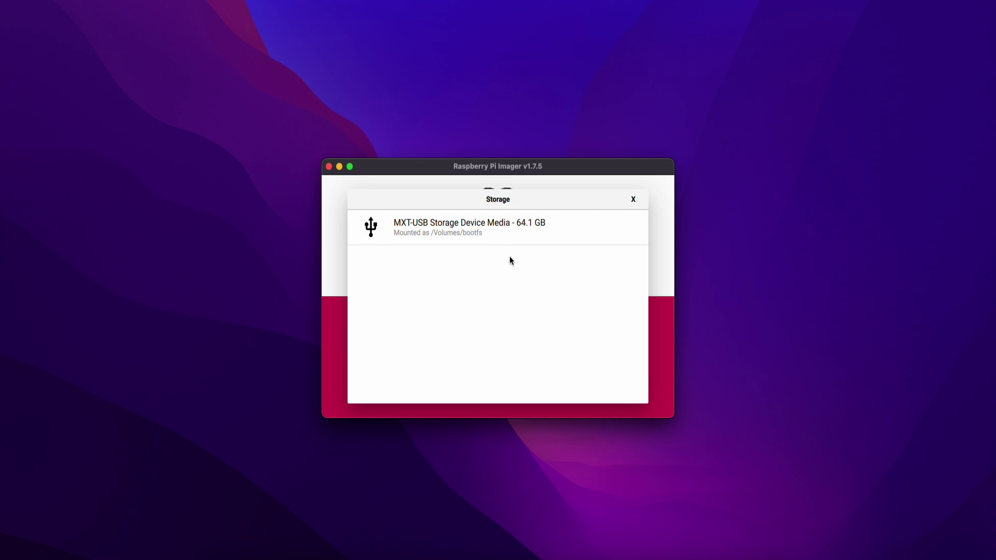
click(495, 236)
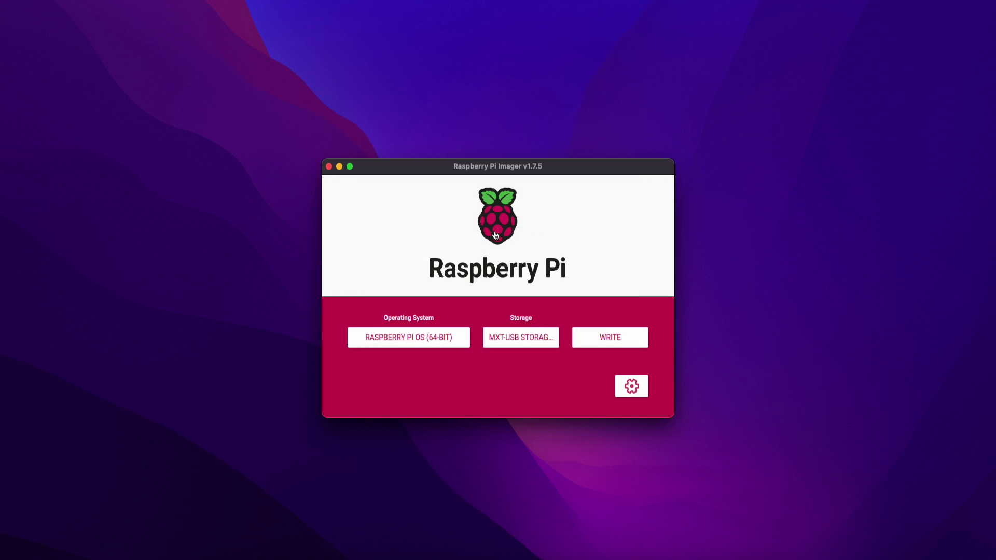
click(631, 388)
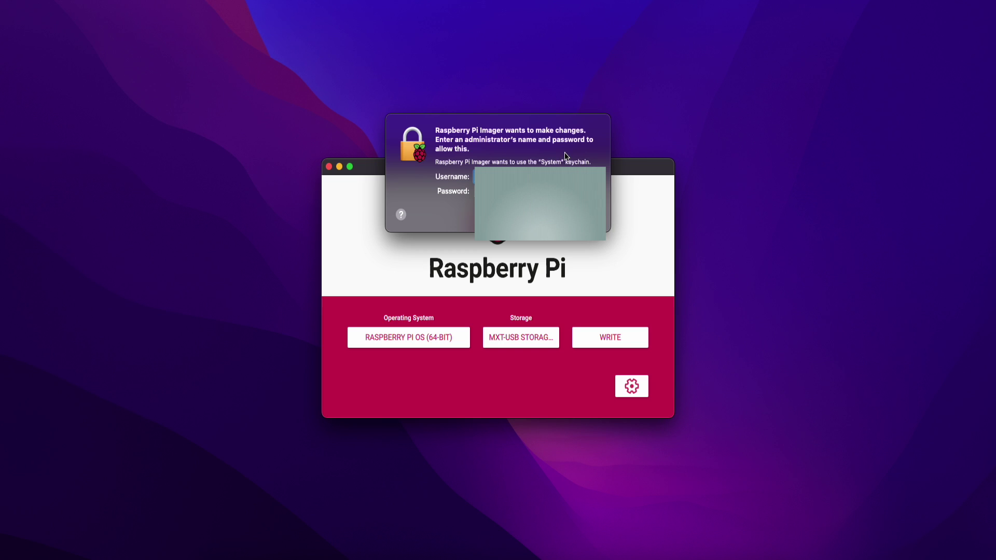
- Confirm the administrator password, enable Set hostname, and replace raspberrypi with jarviz
key(Return)
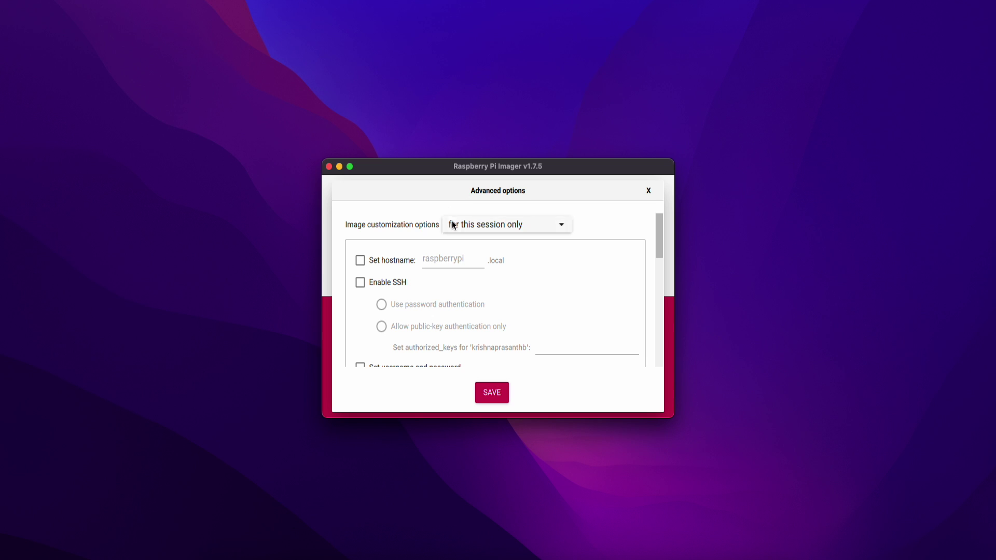
click(378, 259)
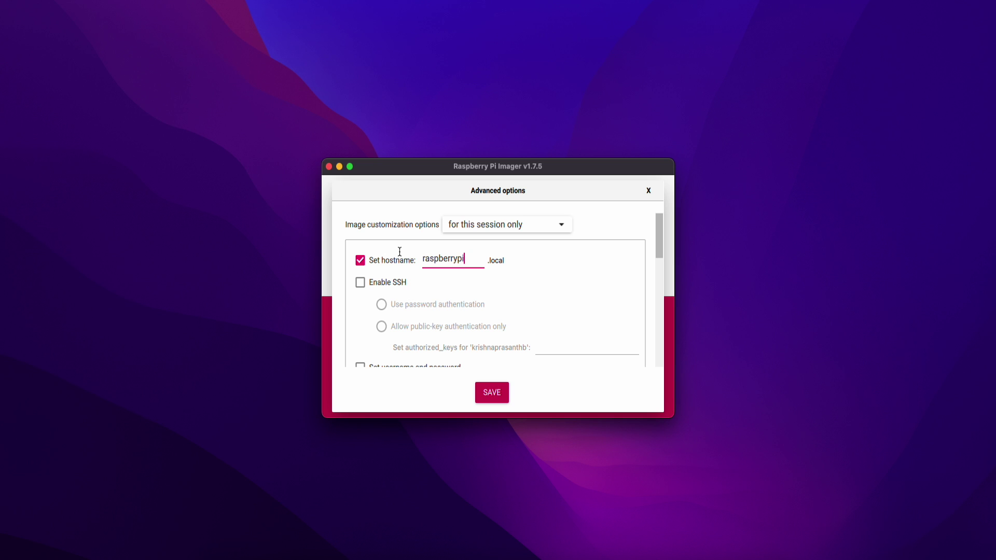
key(BackSpace)
key(BackSpace)
key(BackSpace)
key(BackSpace)
key(BackSpace)
key(BackSpace)
key(BackSpace)
key(BackSpace)
key(BackSpace)
key(BackSpace)
text(jarvix)
key(BackSpace)
text(z)
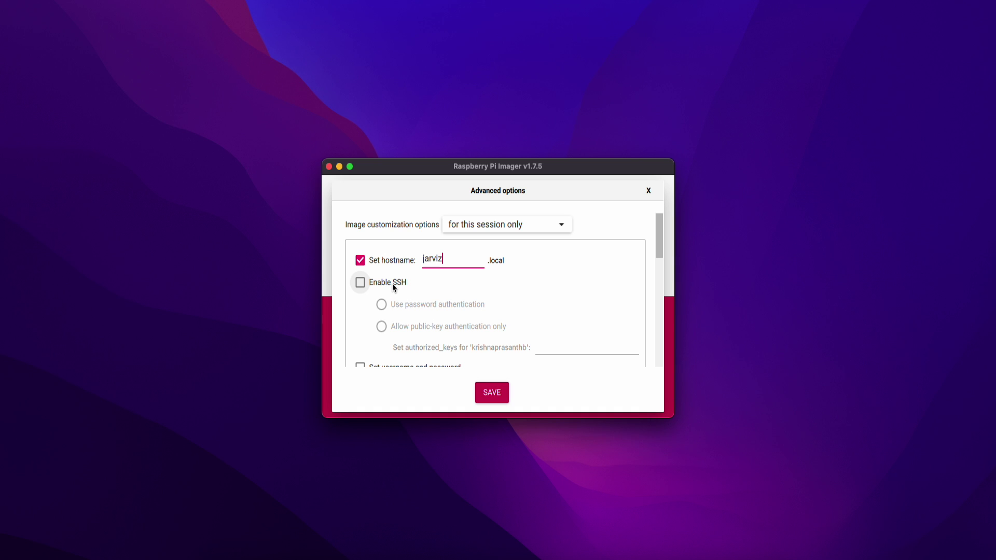
- Enable SSH with password authentication
scroll(392, 284, down, 3)
scroll(394, 279, up, 3)
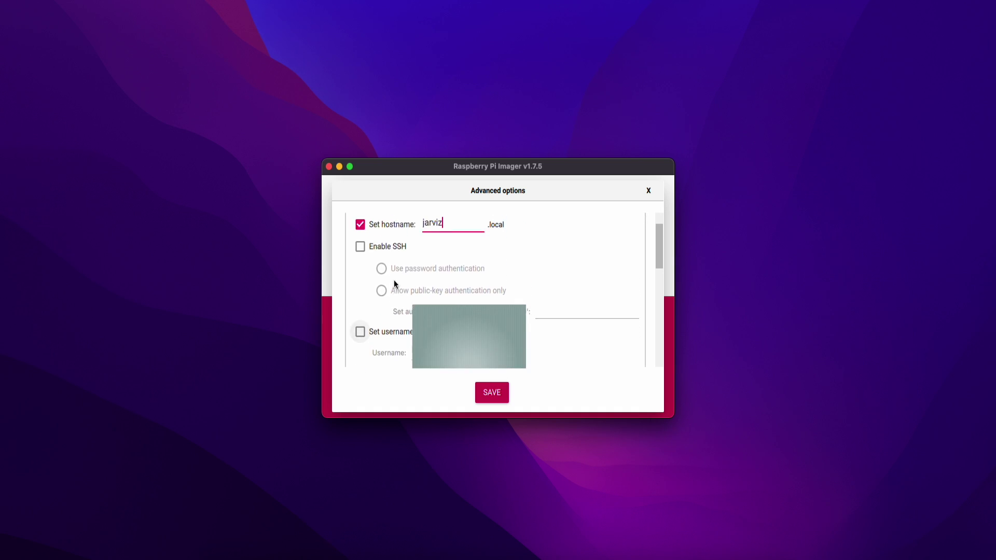
click(391, 281)
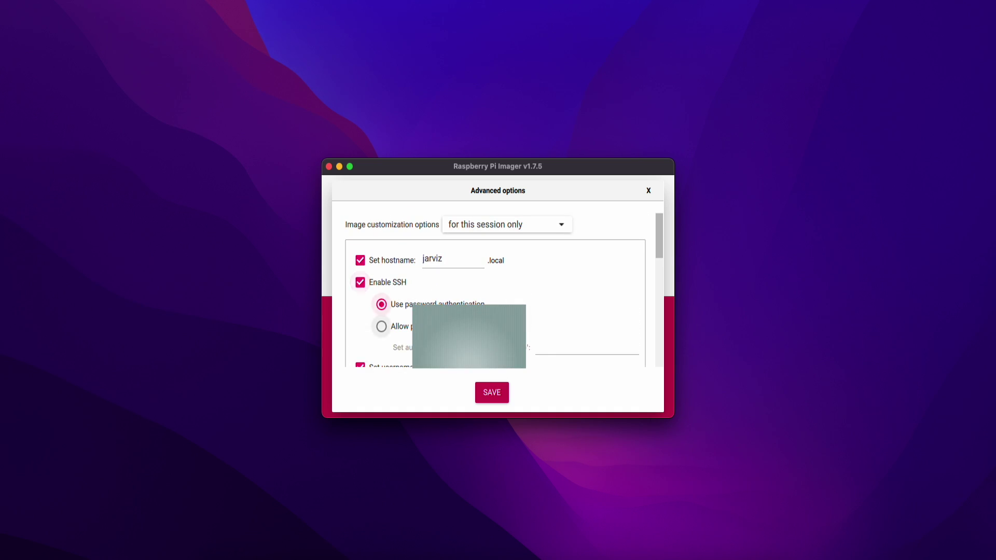
scroll(381, 327, down, 3)
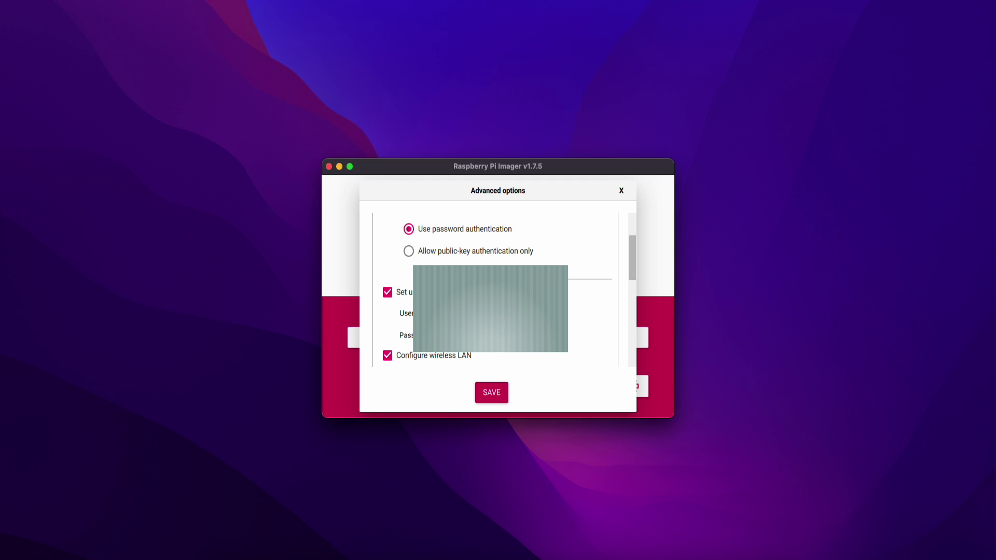
- Fill in the login username and password under Set username and password
text(MOT)
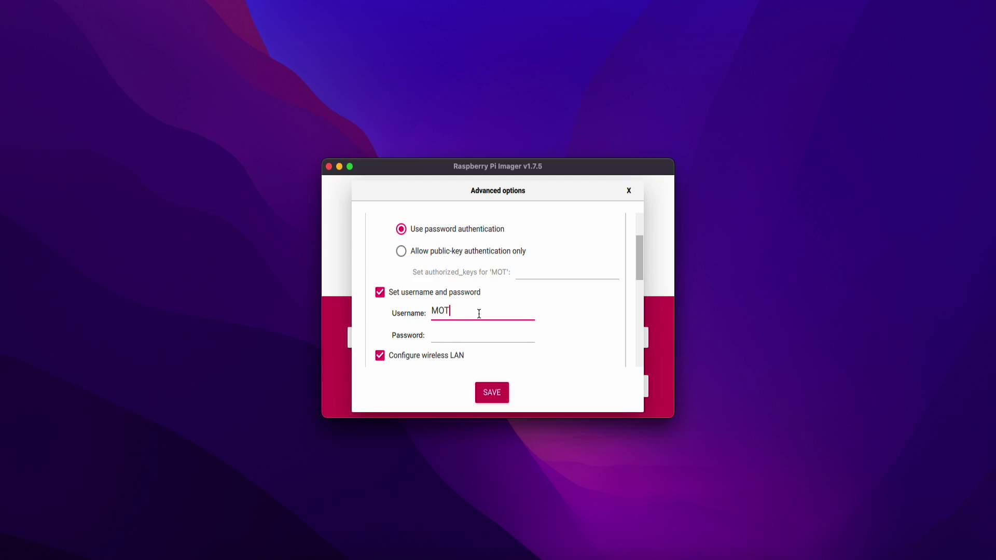
click(466, 328)
text(****)
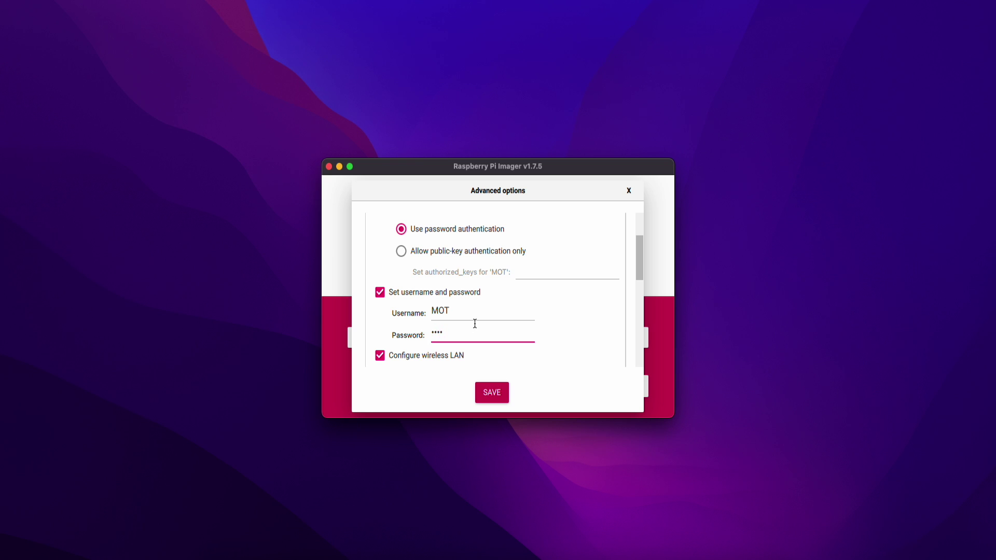
scroll(475, 323, down, 3)
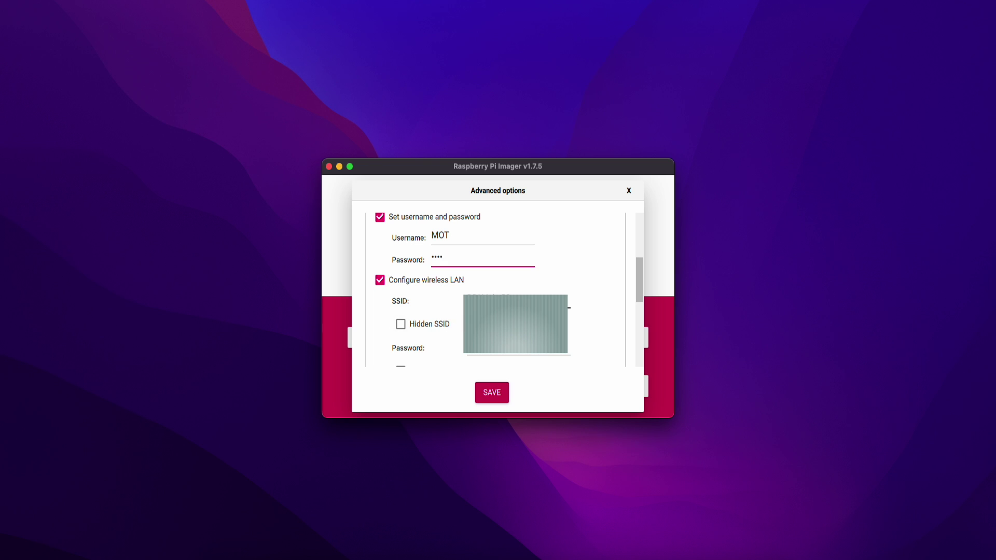
scroll(495, 290, down, 3)
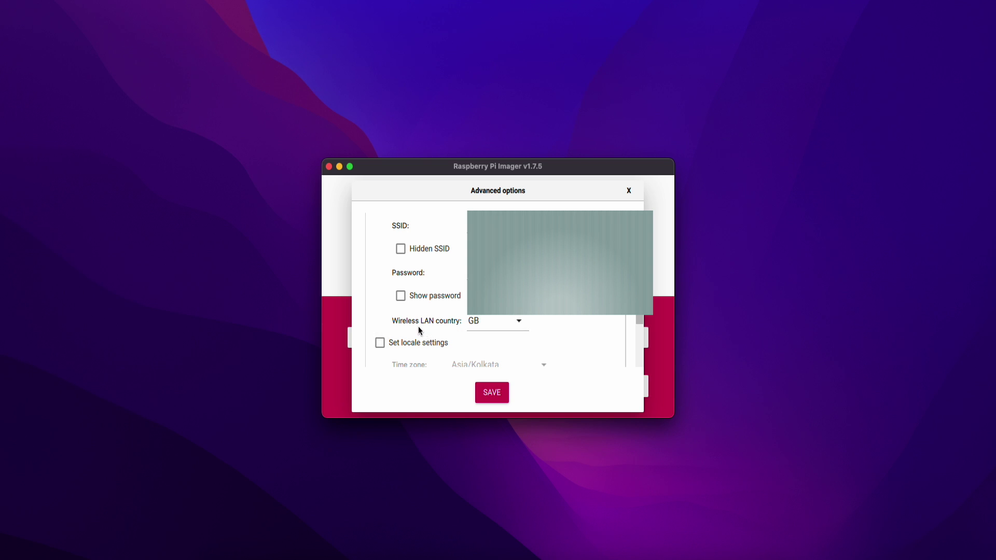
- Change the Wireless LAN country from GB to US
click(521, 323)
scroll(519, 321, up, 1)
scroll(520, 325, down, 5)
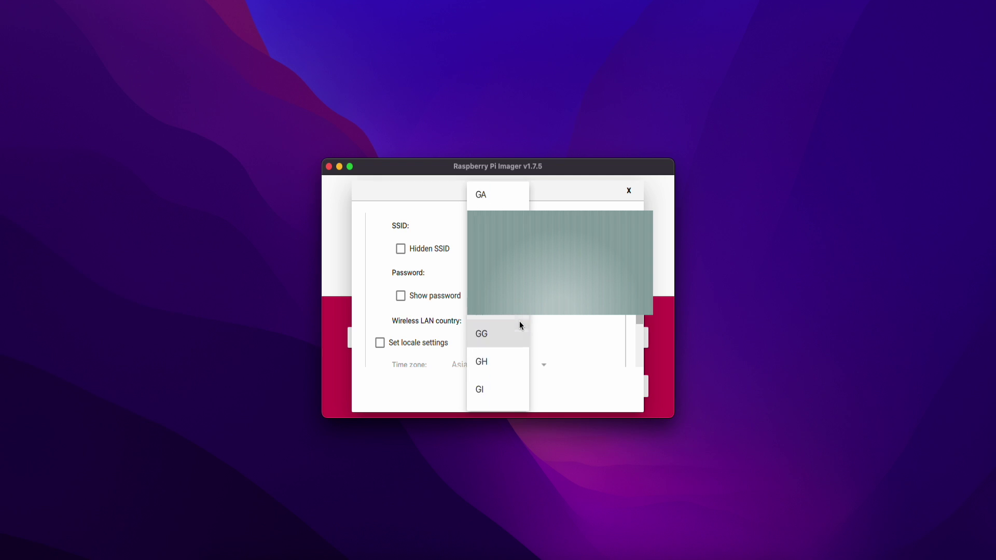
scroll(520, 325, down, 10)
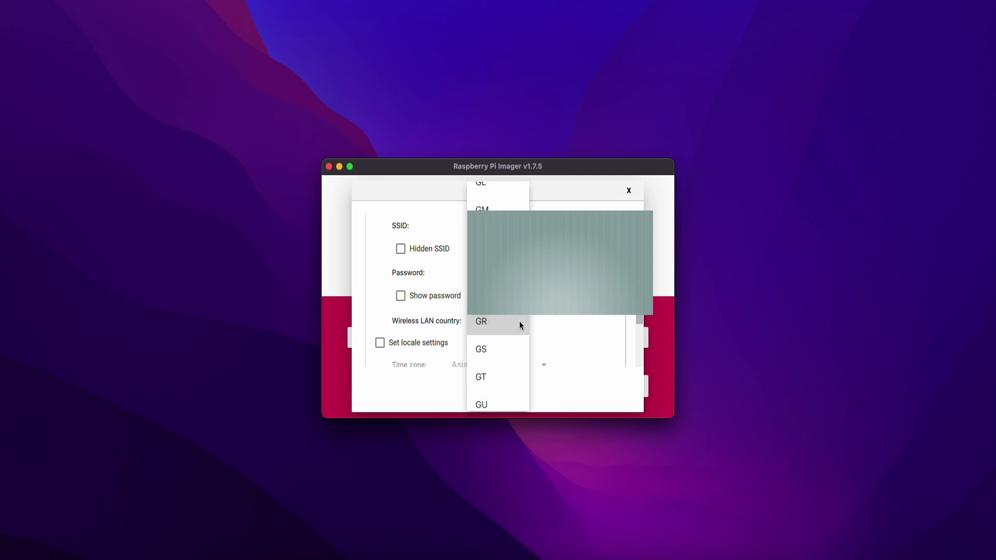
scroll(520, 325, down, 8)
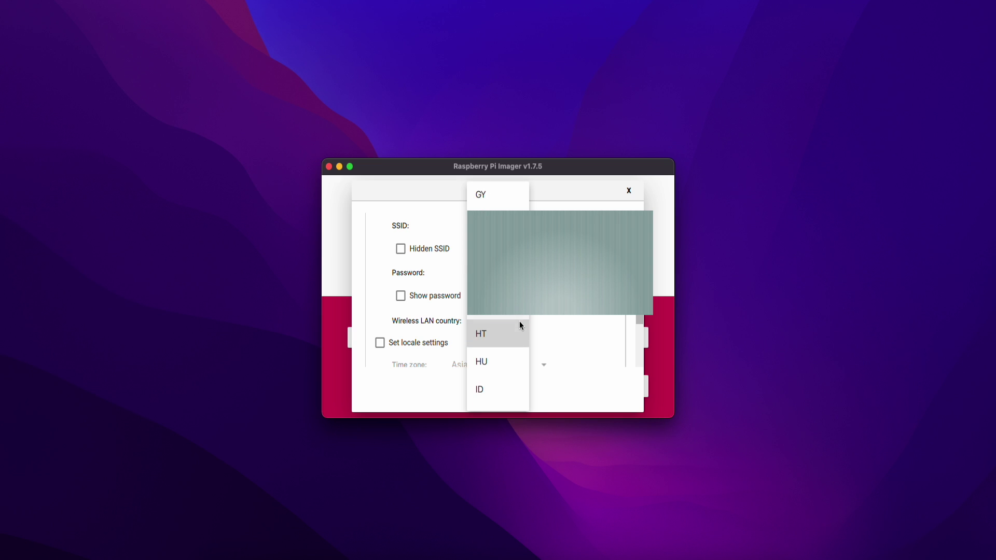
scroll(520, 325, down, 10)
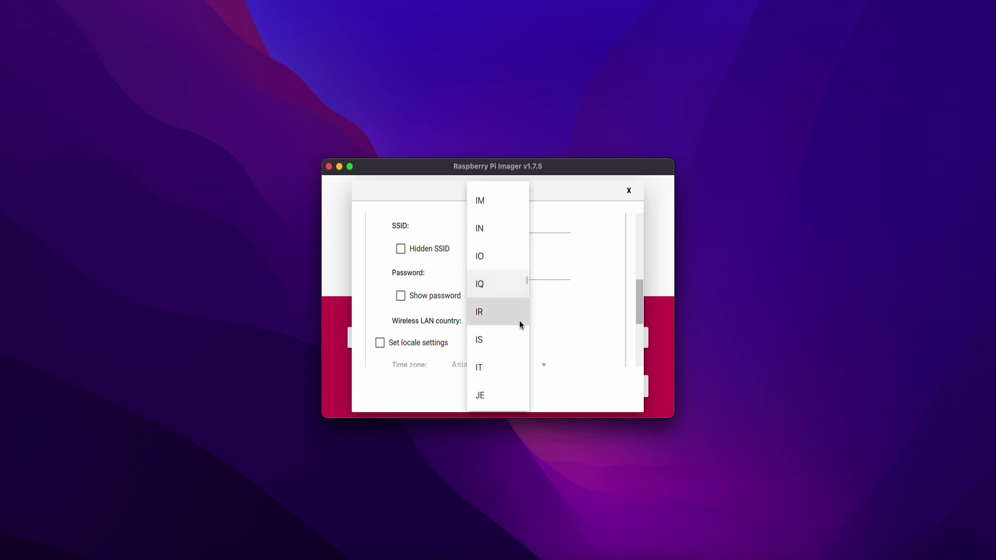
scroll(520, 325, down, 10)
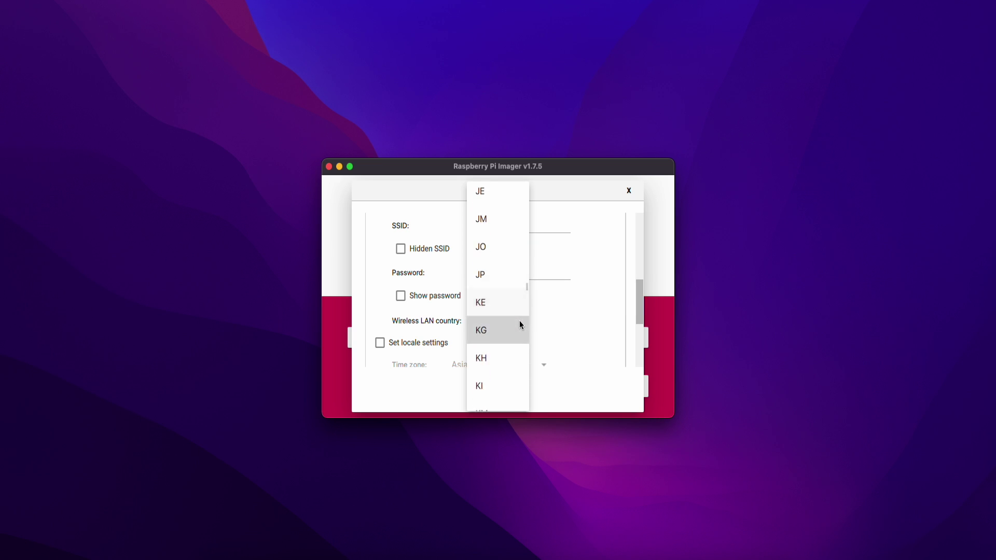
scroll(517, 329, down, 10)
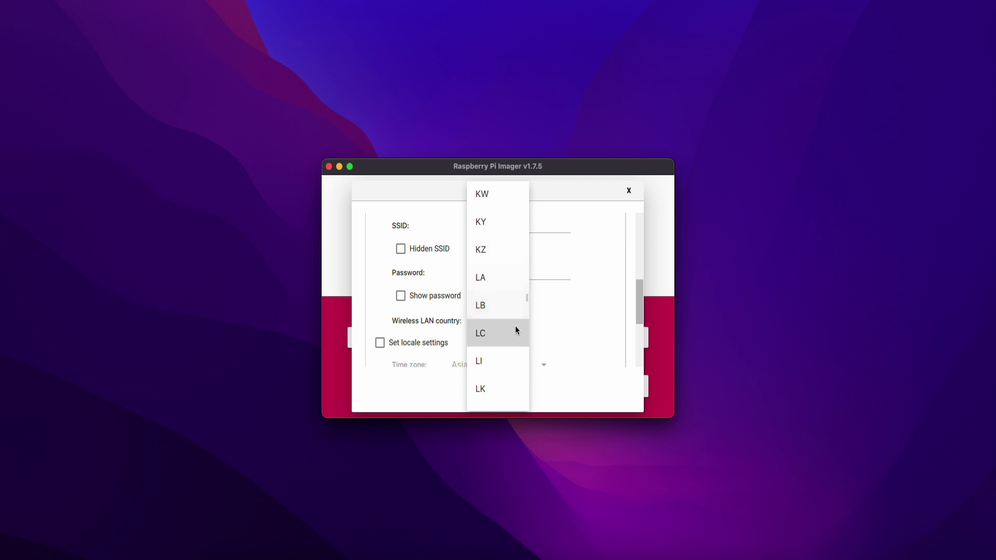
scroll(512, 349, down, 5)
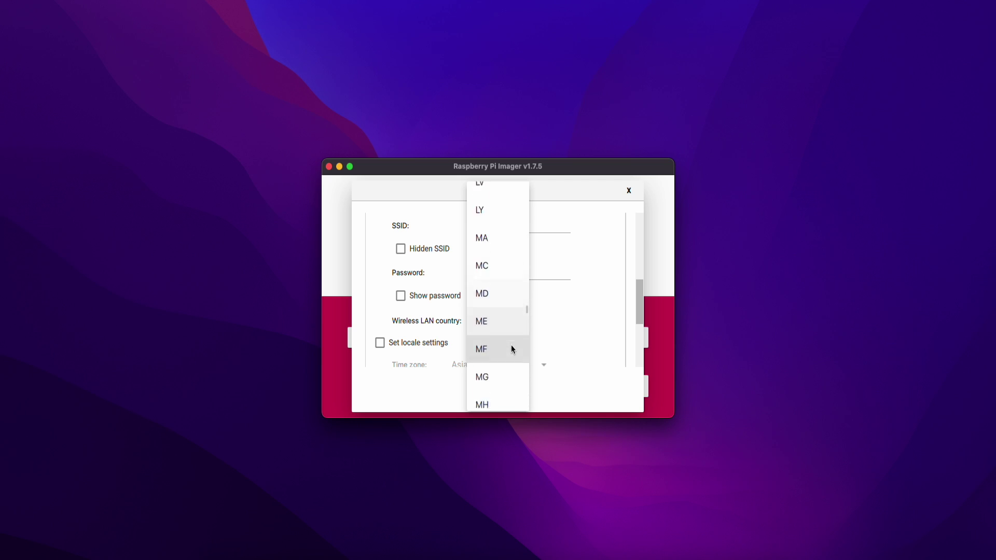
scroll(480, 357, down, 5)
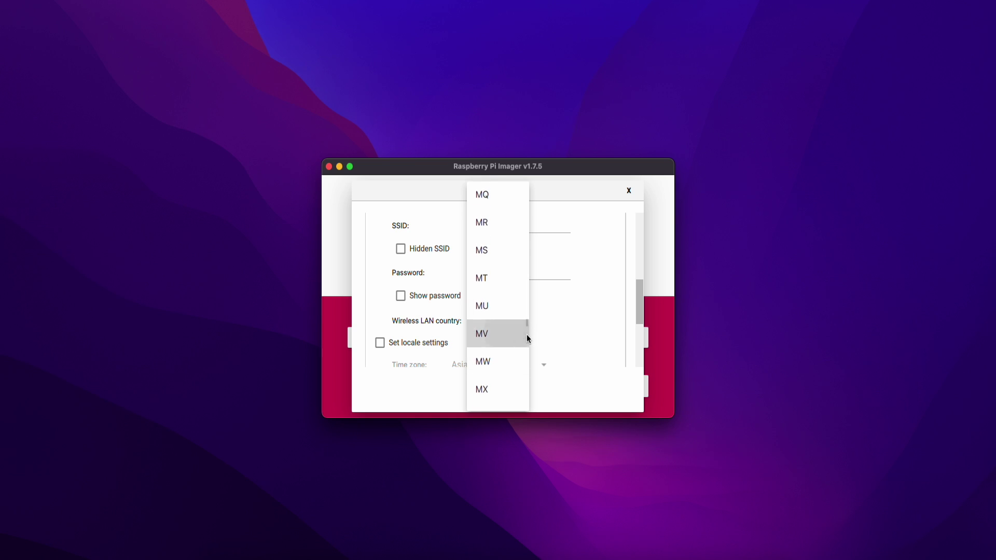
scroll(527, 327, down, 1)
scroll(528, 334, up, 1)
scroll(527, 343, down, 5)
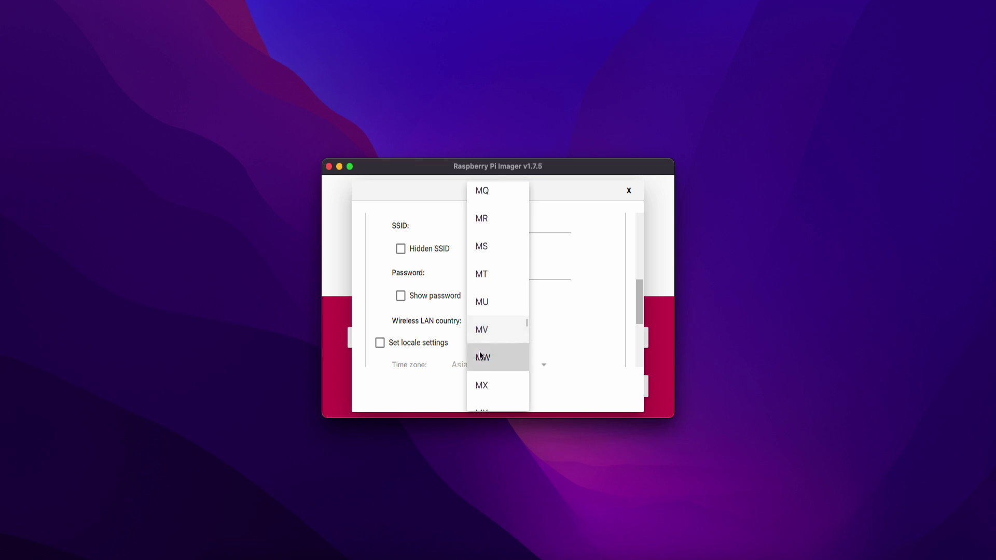
scroll(508, 325, down, 6)
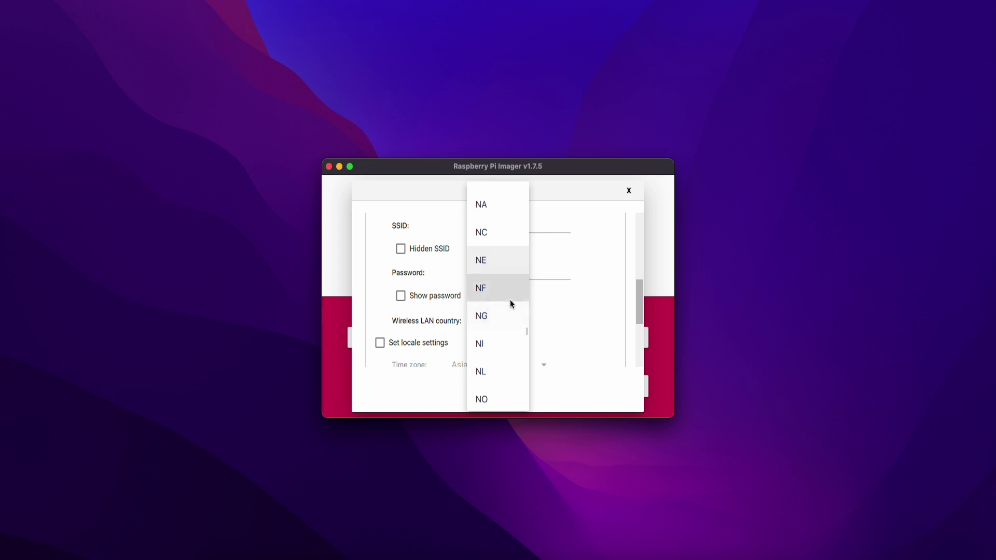
scroll(509, 342, down, 5)
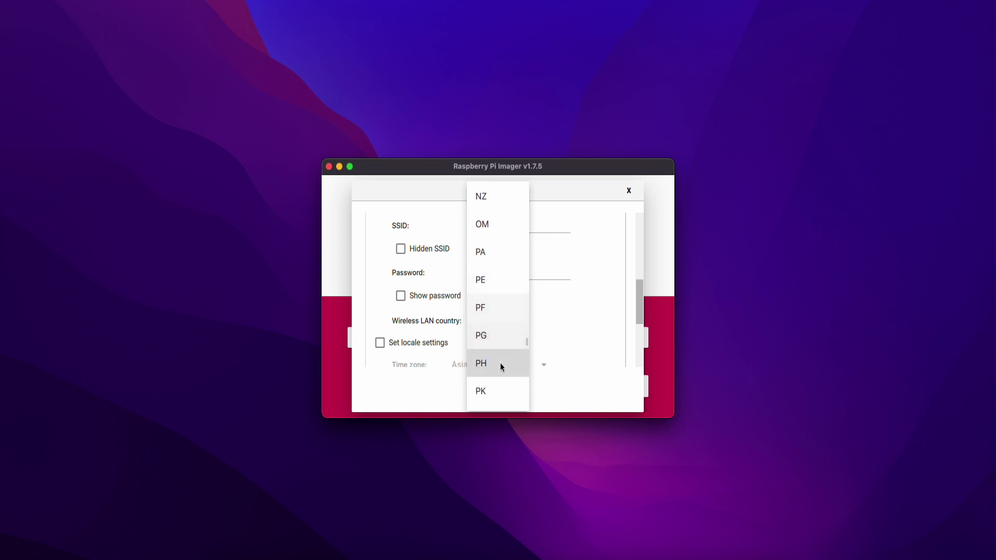
scroll(501, 371, down, 6)
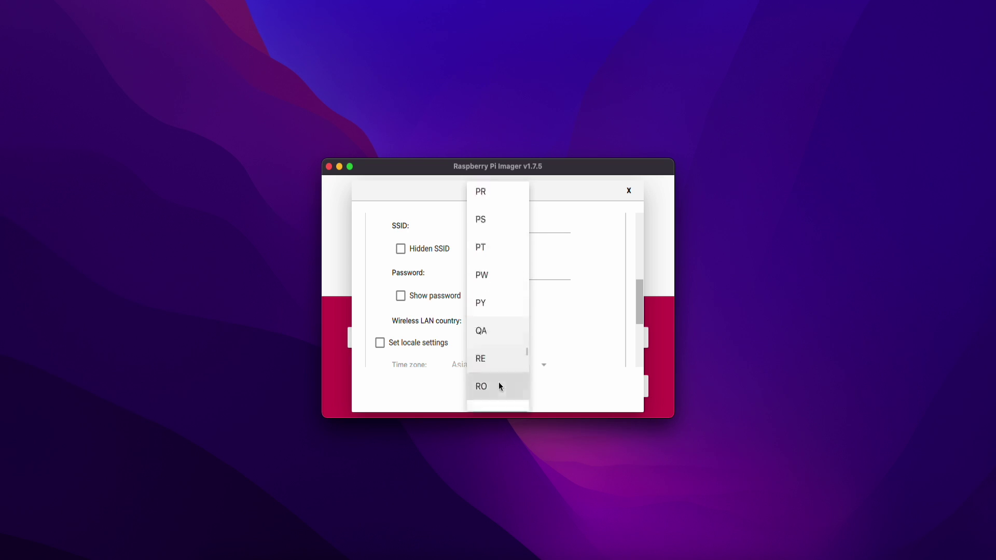
scroll(502, 384, down, 6)
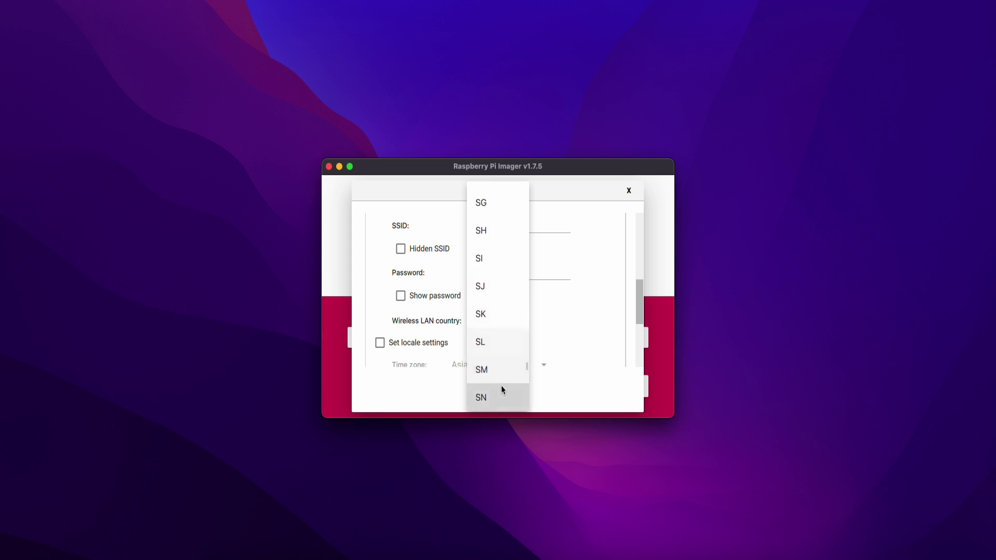
scroll(499, 394, down, 4)
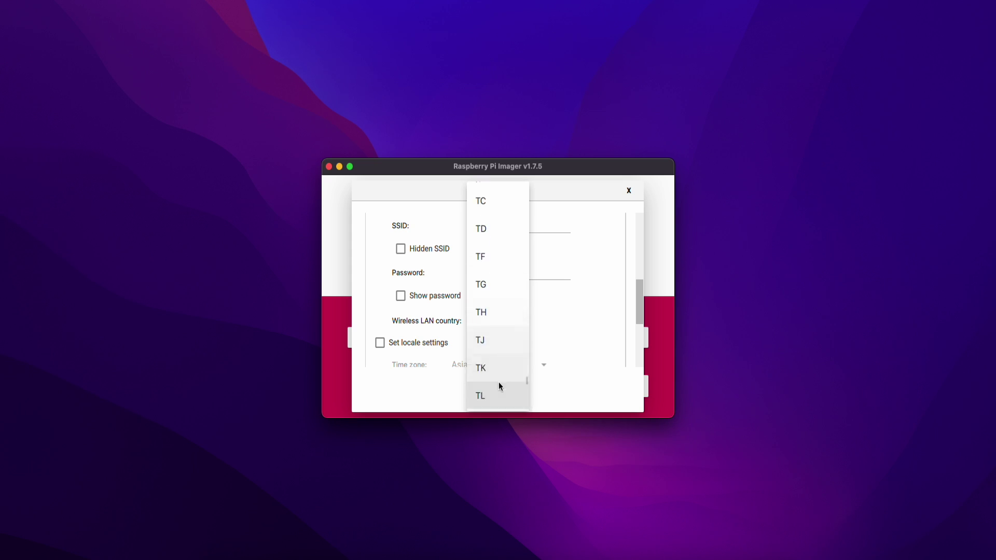
scroll(500, 392, down, 4)
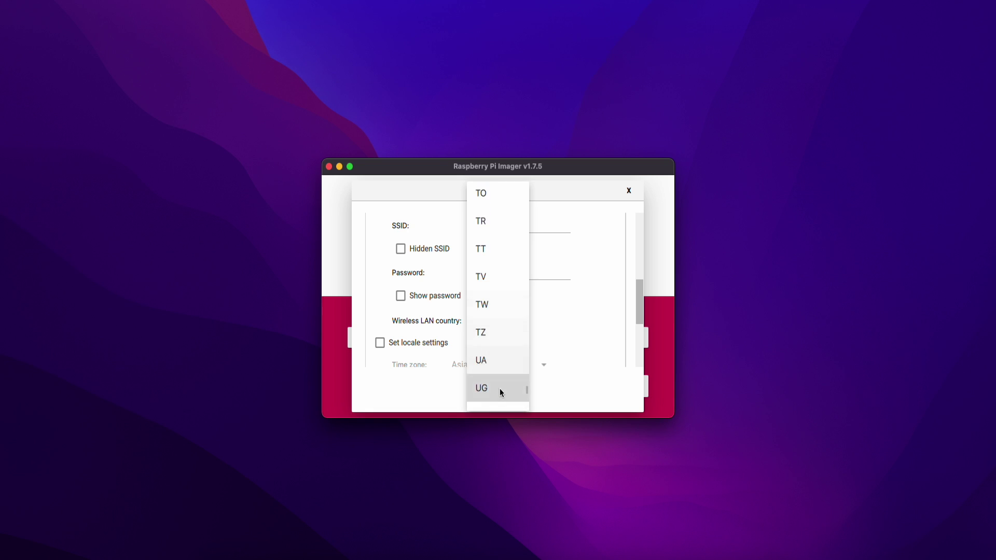
click(499, 394)
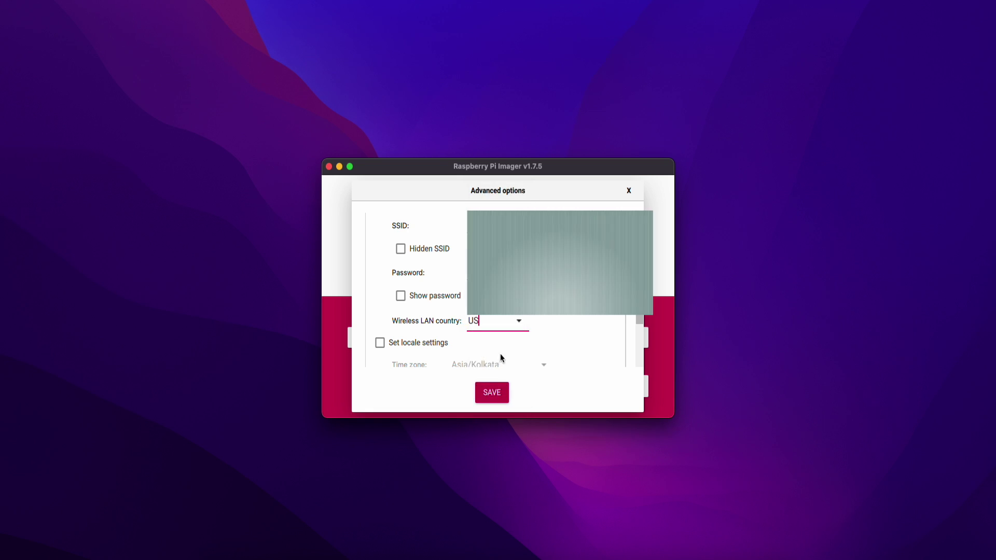
- Tick 'Play sound when finished' and save the advanced options
scroll(562, 332, down, 5)
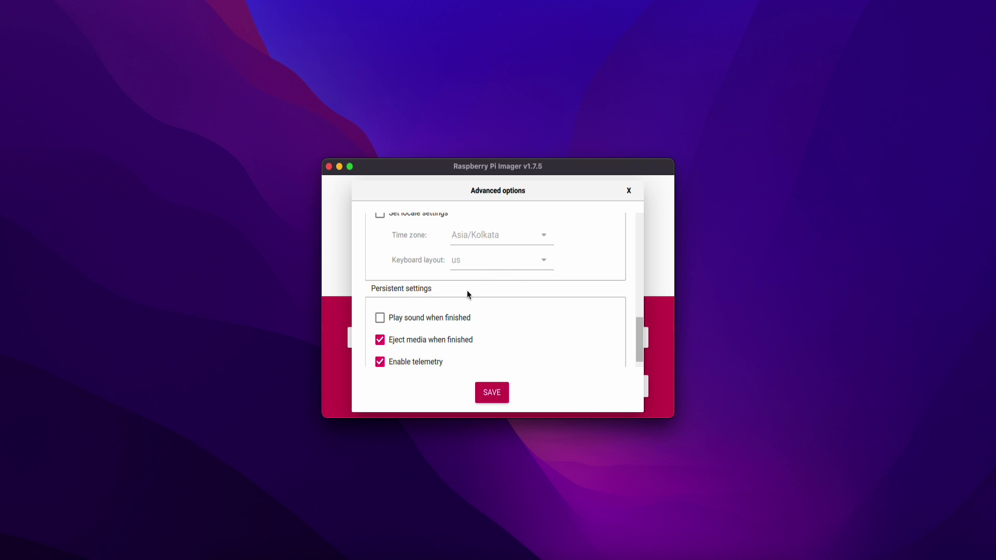
click(426, 319)
scroll(592, 337, down, 1)
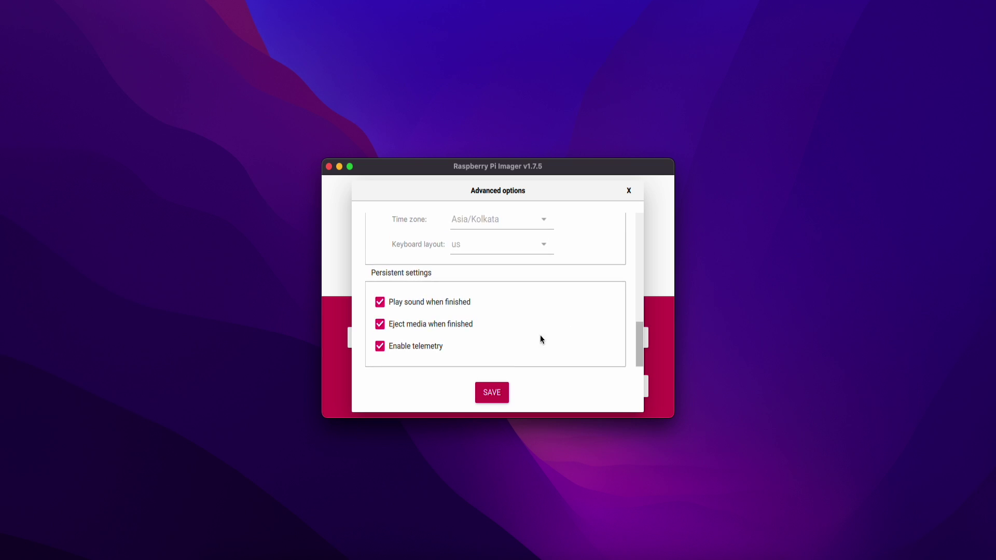
click(501, 392)
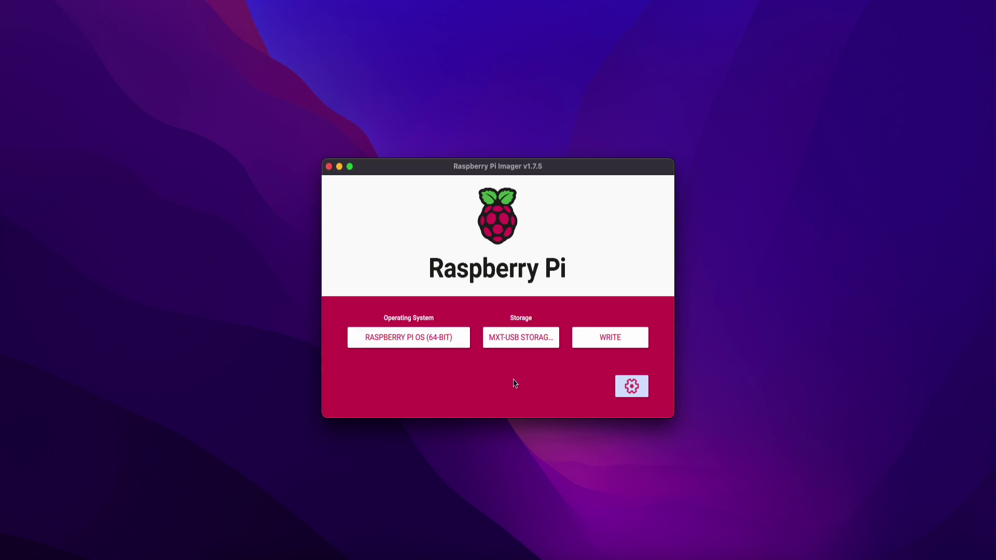
click(608, 346)
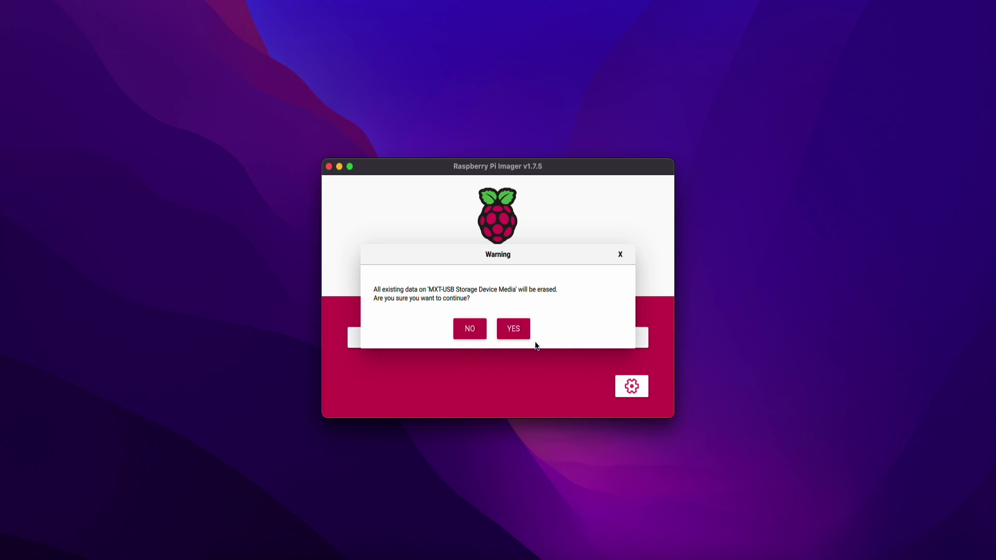
- Confirm erasing the MXT-USB device to write Raspberry Pi OS (64-bit), then dismiss the success message
click(521, 334)
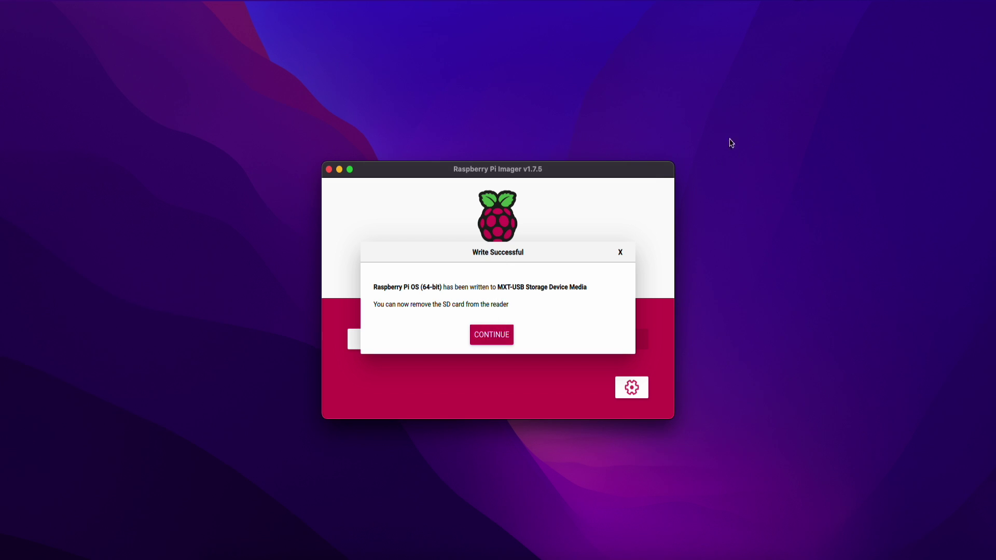
click(486, 335)
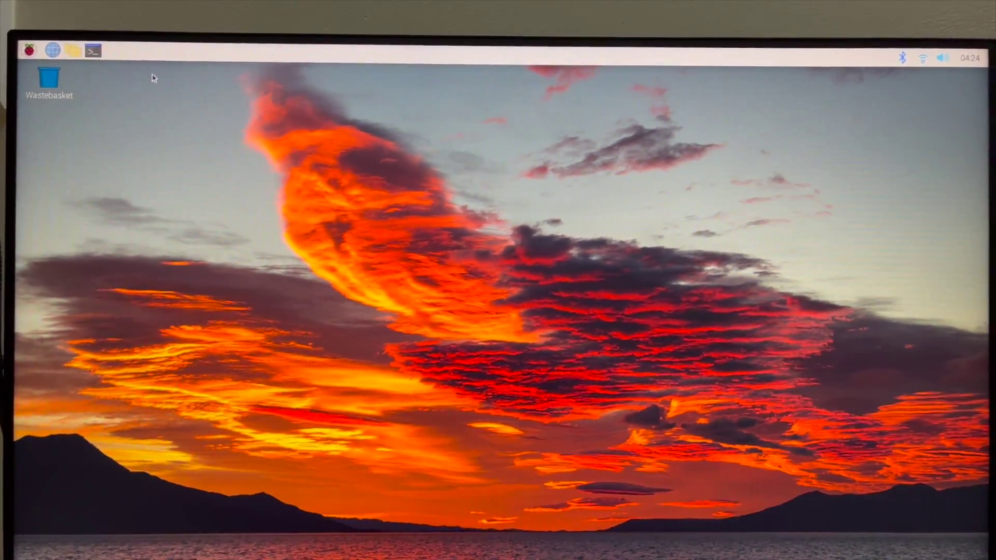
- Open the Raspberry Pi OS applications menu showing Programming, Internet, Preferences and Shutdown
click(17, 56)
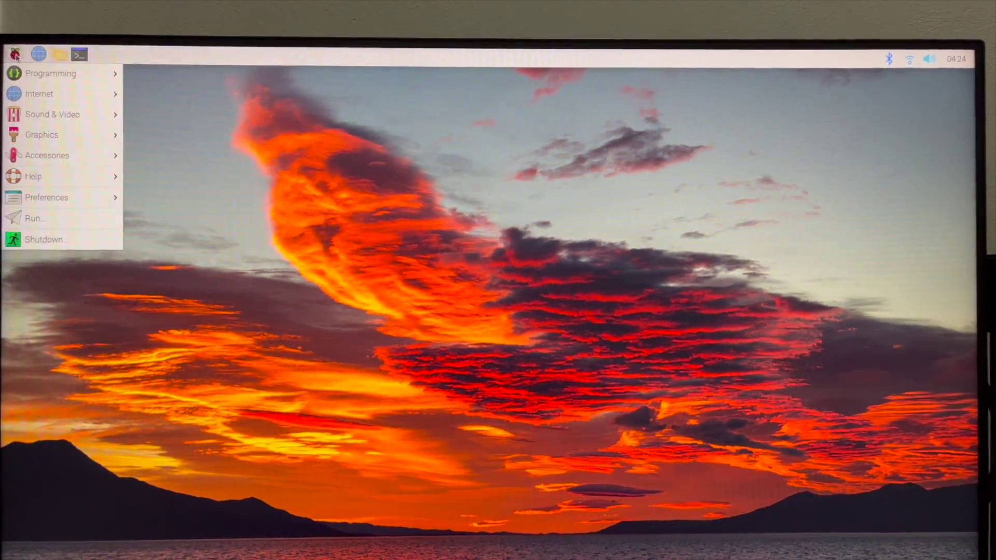